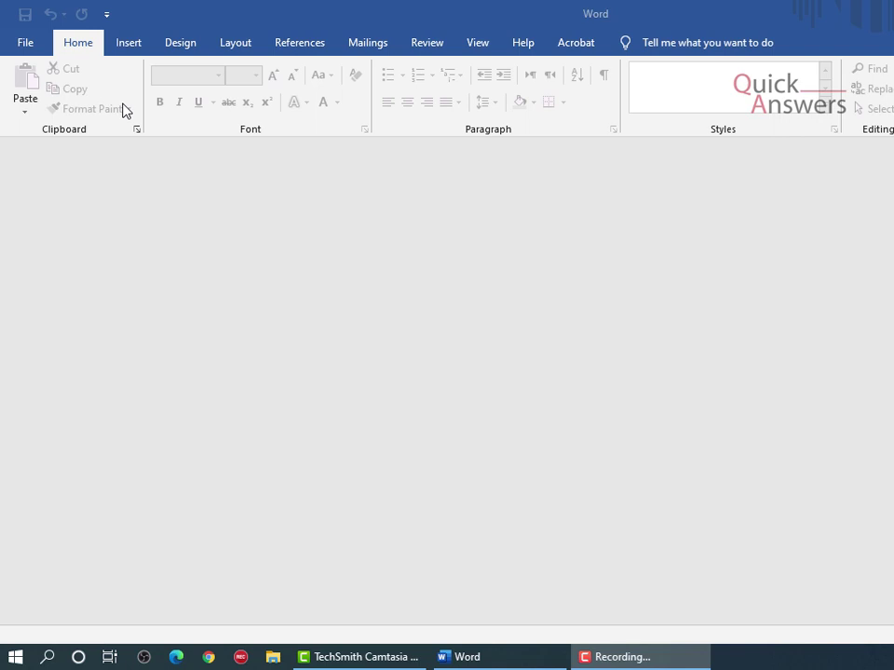
- Open the File backstage Home page showing new-document templates and recent files
left_click(30, 47)
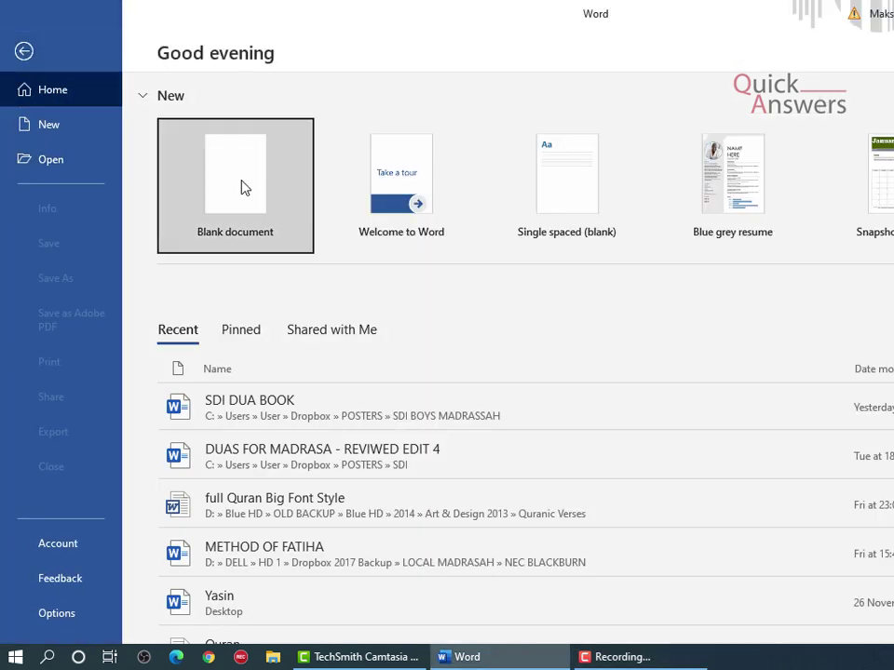
- Create a blank document and type 'The quick brown fox jumped over the lazy dog.'
left_click(241, 187)
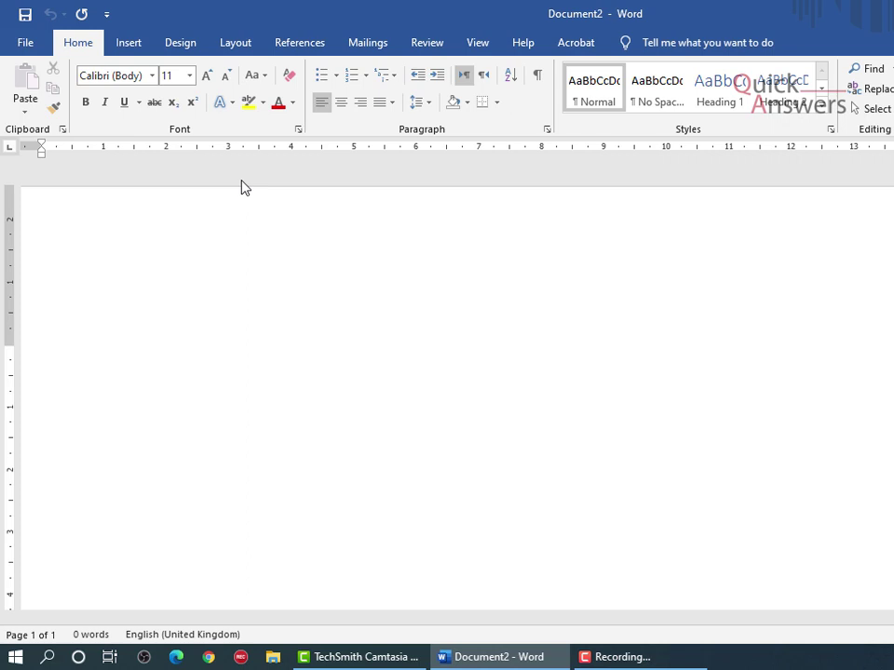
type("The")
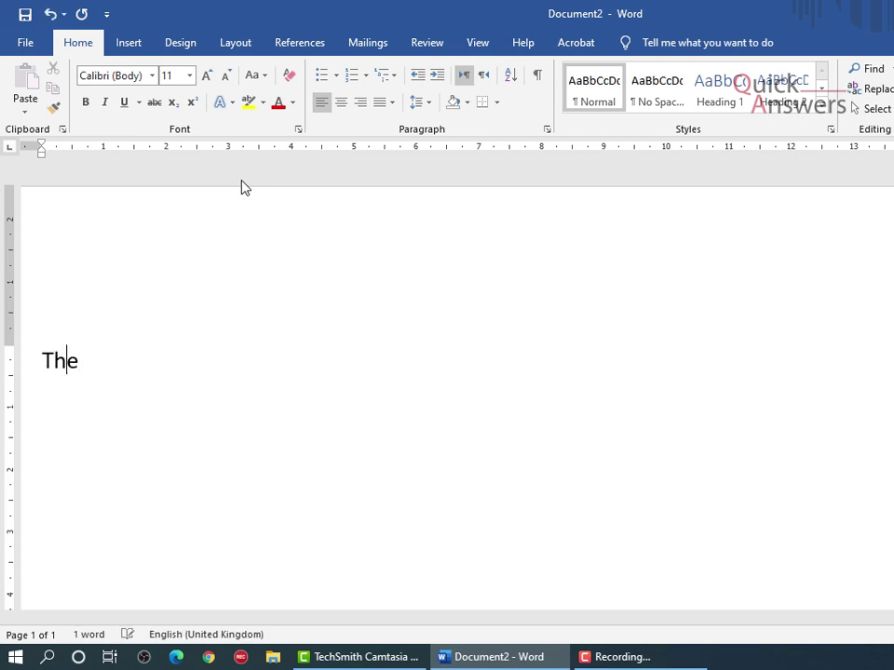
type(" quic")
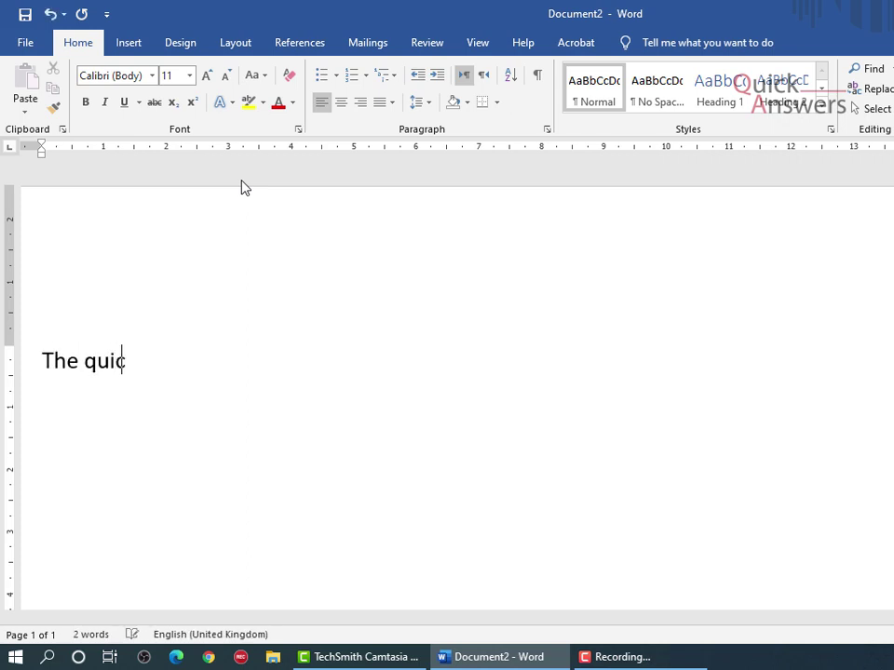
type("k brown")
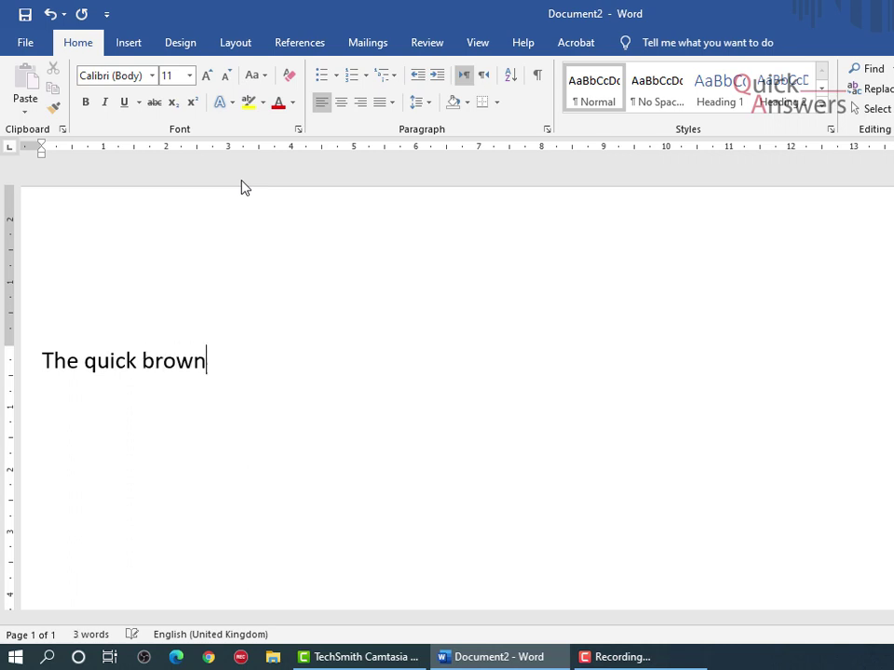
type(" fox jump")
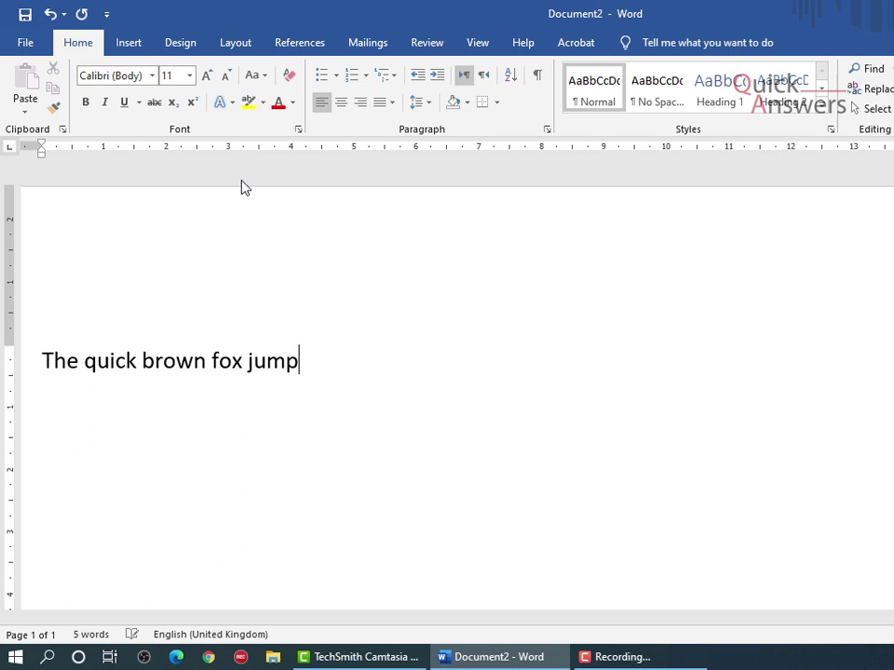
type("ed over")
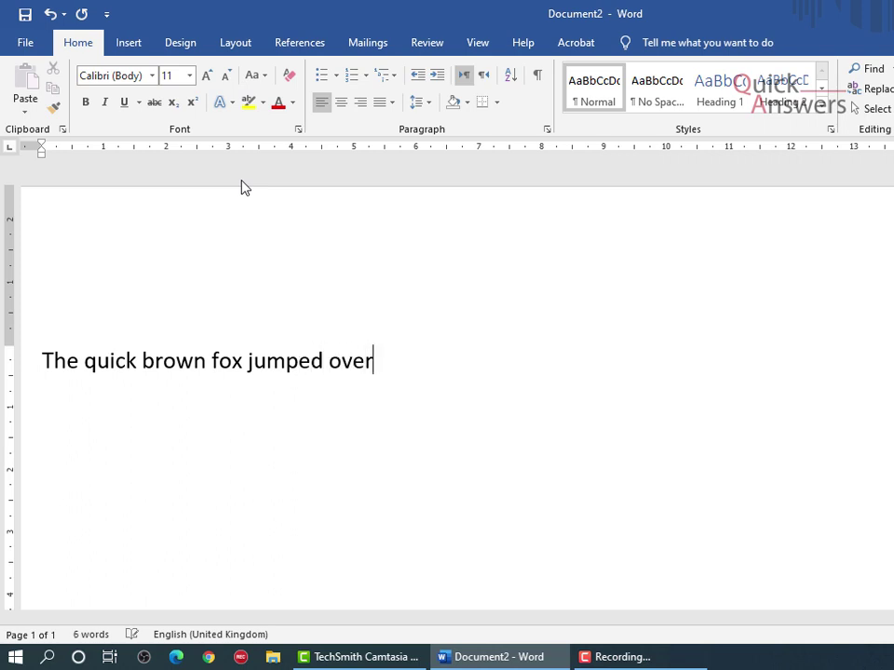
type(" the lazy")
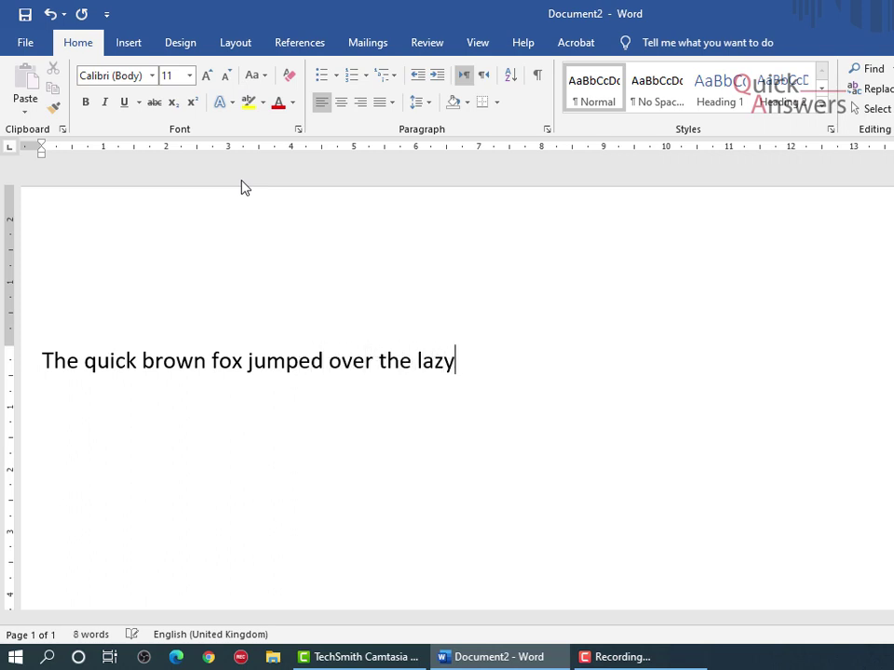
type(" dog.")
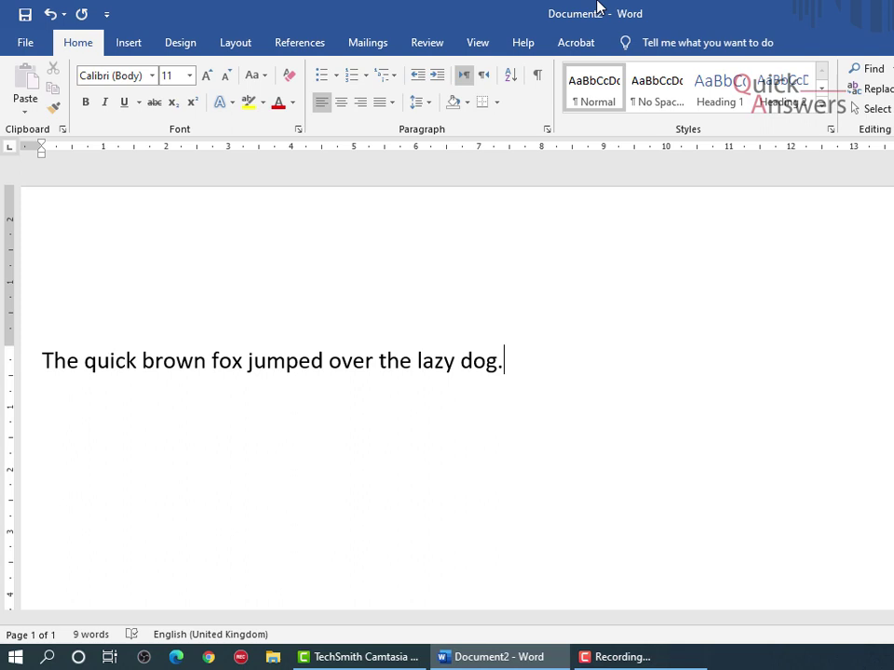
- Begin a second line below 'The quick brown fox jumped over the lazy dog.'
key("Return")
- Type 'The quick' at the start of the second line
type("t")
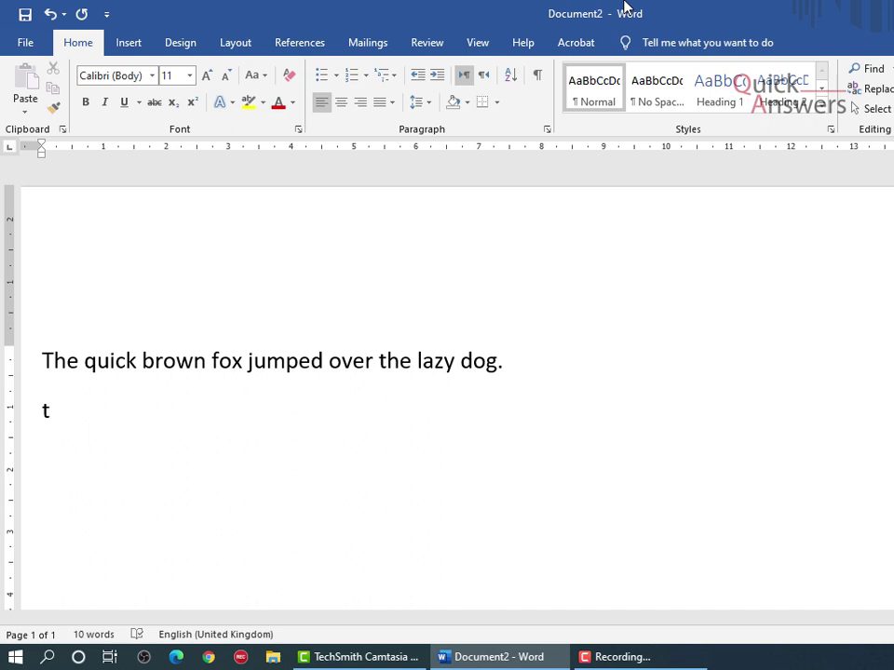
type("he")
type("q")
type("uick")
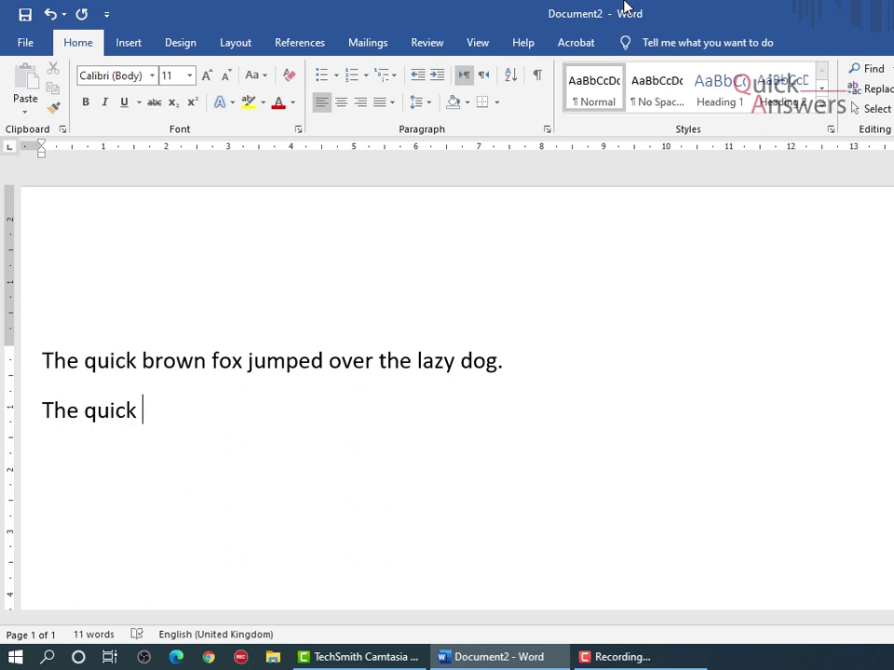
- Extend the second line with 'brown fox jumped'
type("b")
type("ro")
type("w")
type("n")
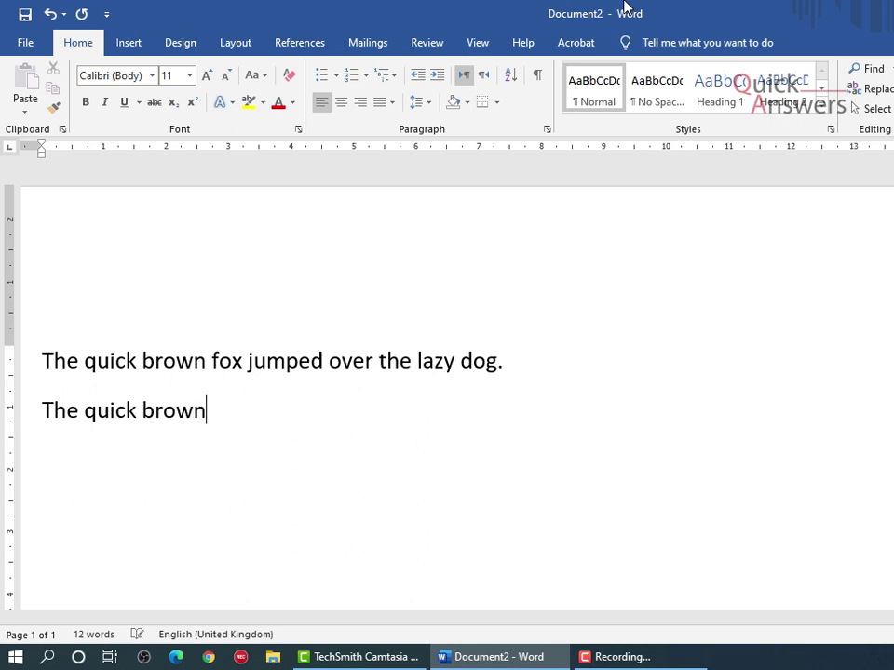
type(" fo")
type("x jumpe")
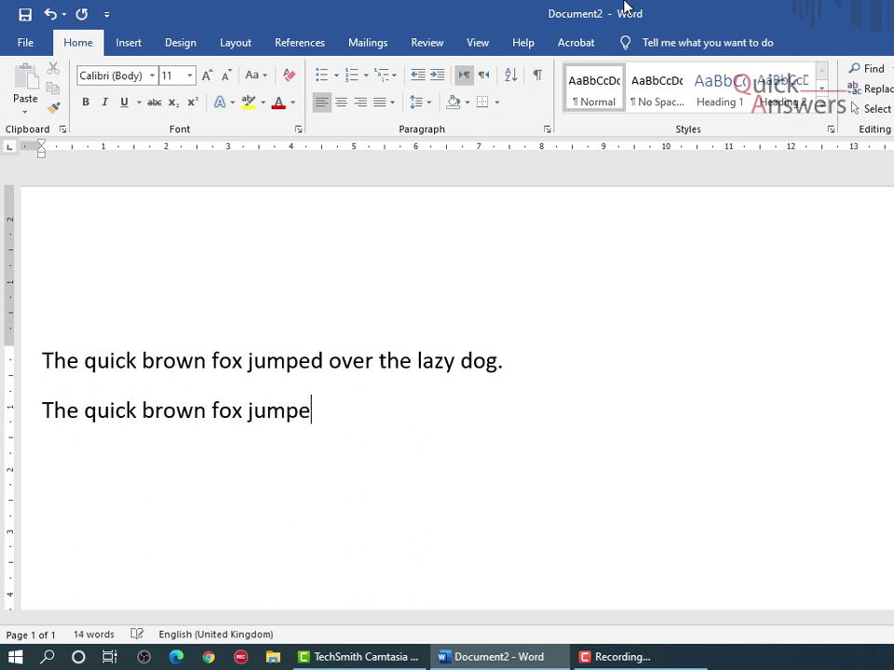
type("d")
- Delete the partial word after 'fox' and select all text in the document
key("BackSpace")
key("BackSpace")
key("BackSpace")
key("BackSpace")
key("BackSpace")
key("BackSpace")
key("BackSpace")
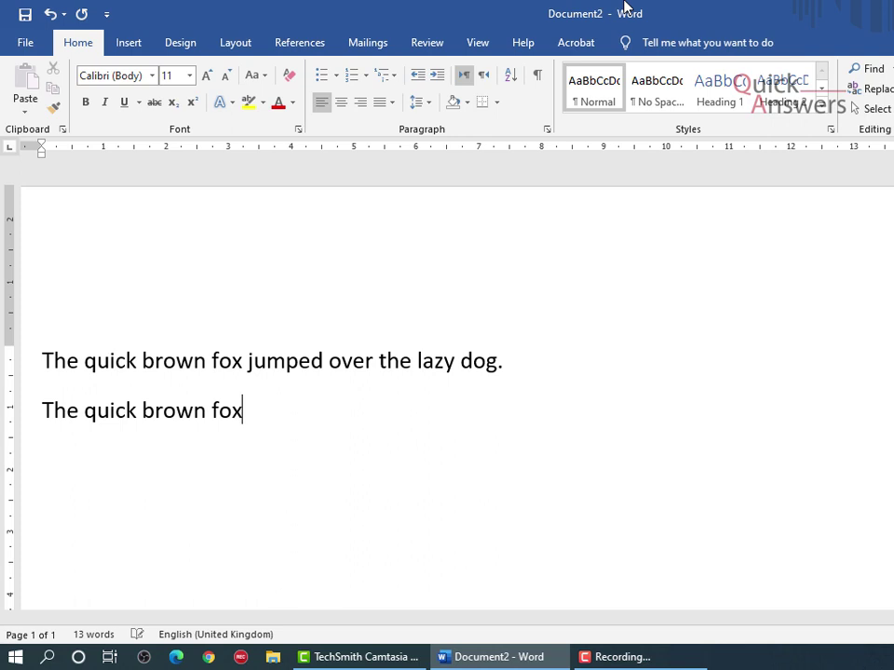
key("ctrl+a")
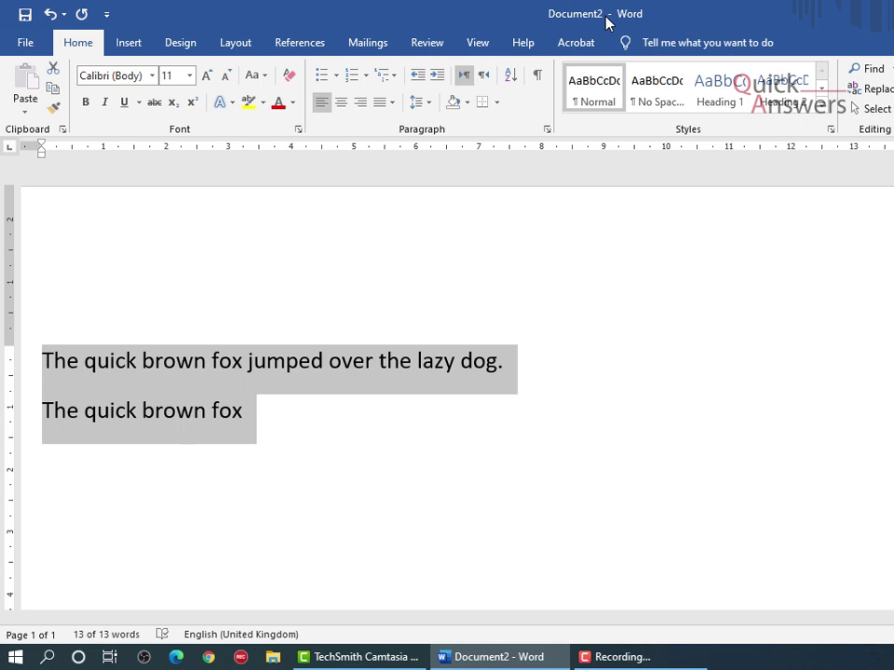
- Overwrite the selection with 'The quick brown fox jumped over the lazy dog.', fixing the 'quik' typo
type("The quik")
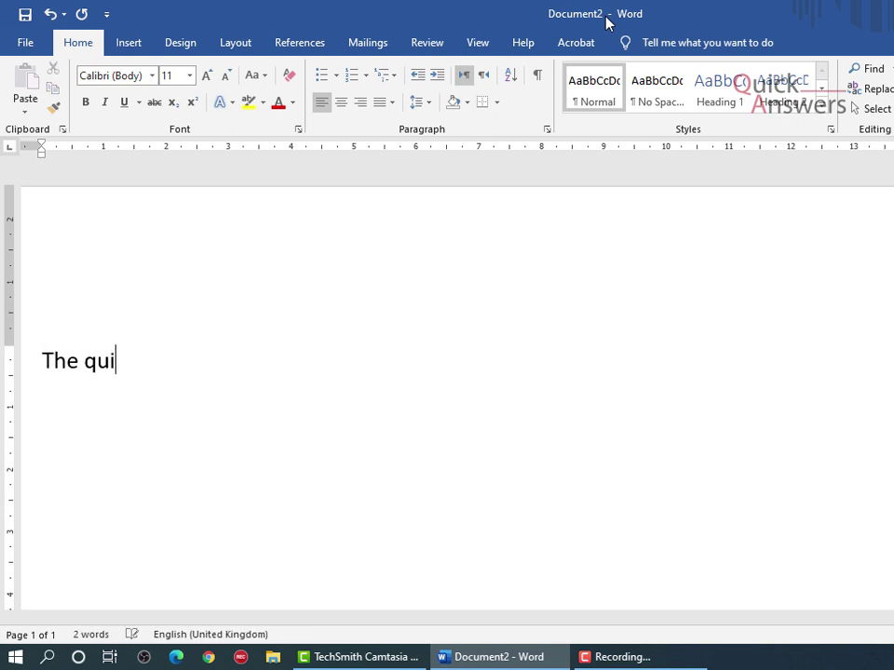
key("BackSpace")
key("BackSpace")
type("ck brown fox ")
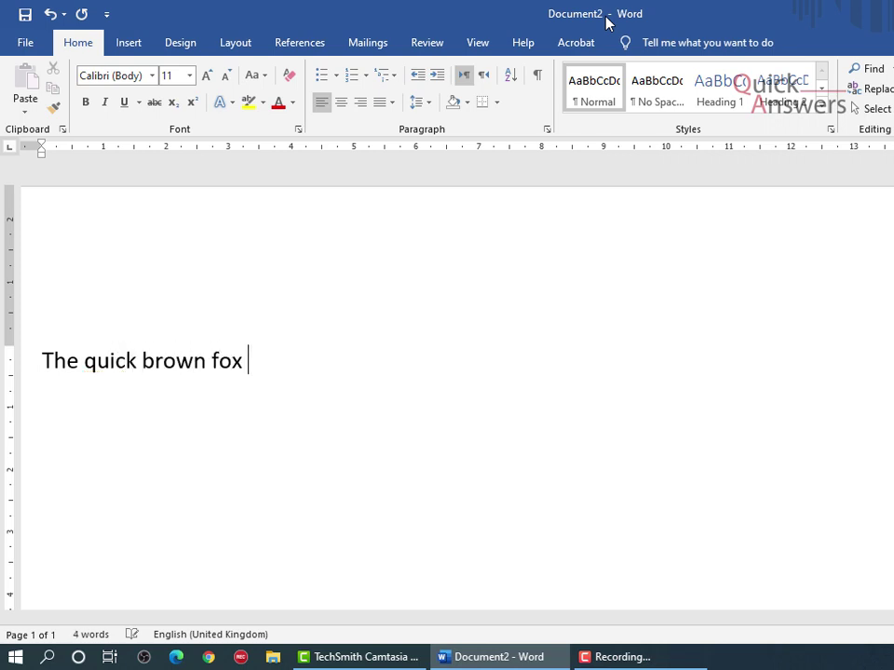
type("jumped over t")
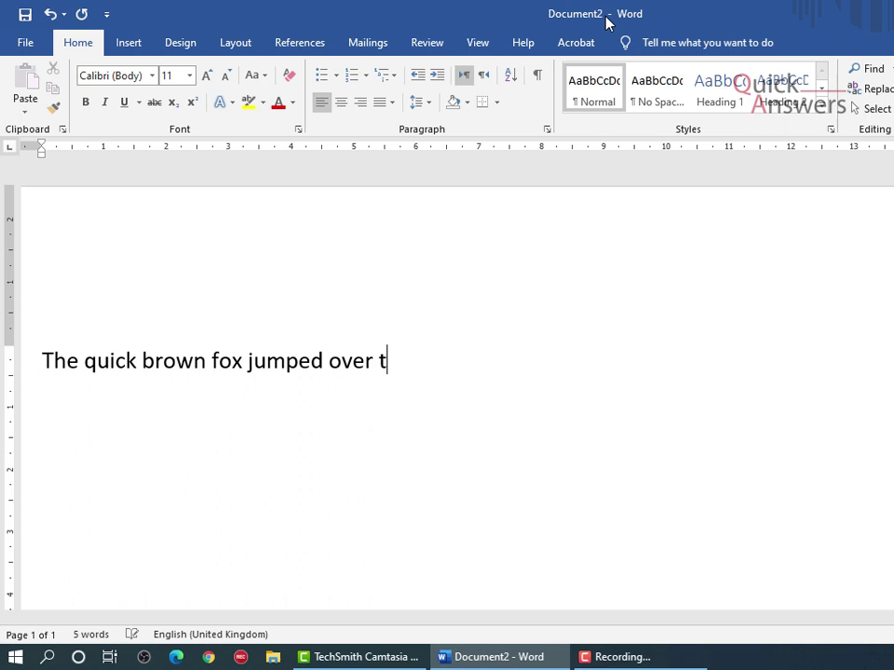
type("he lazy dog.")
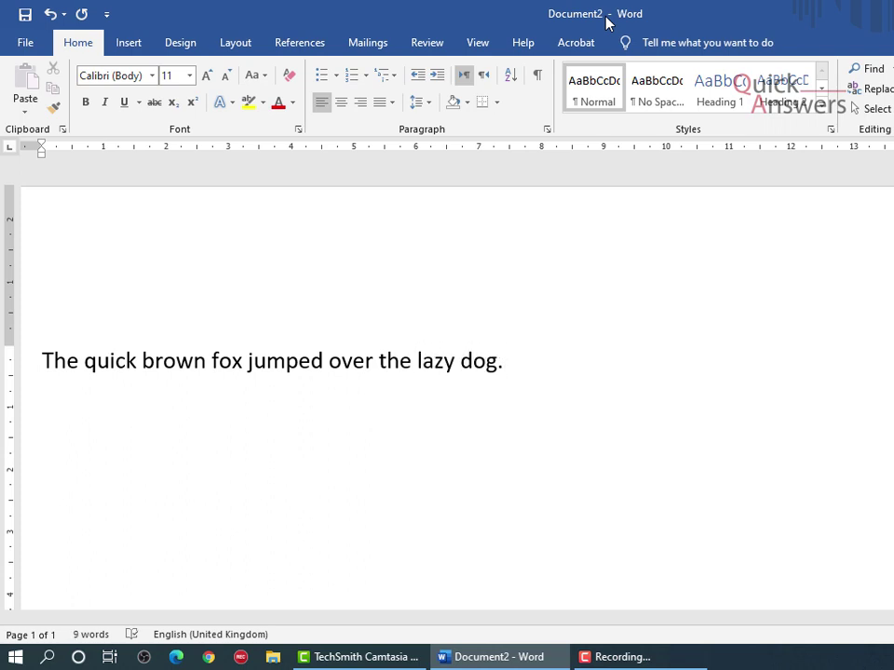
left_click(657, 658)
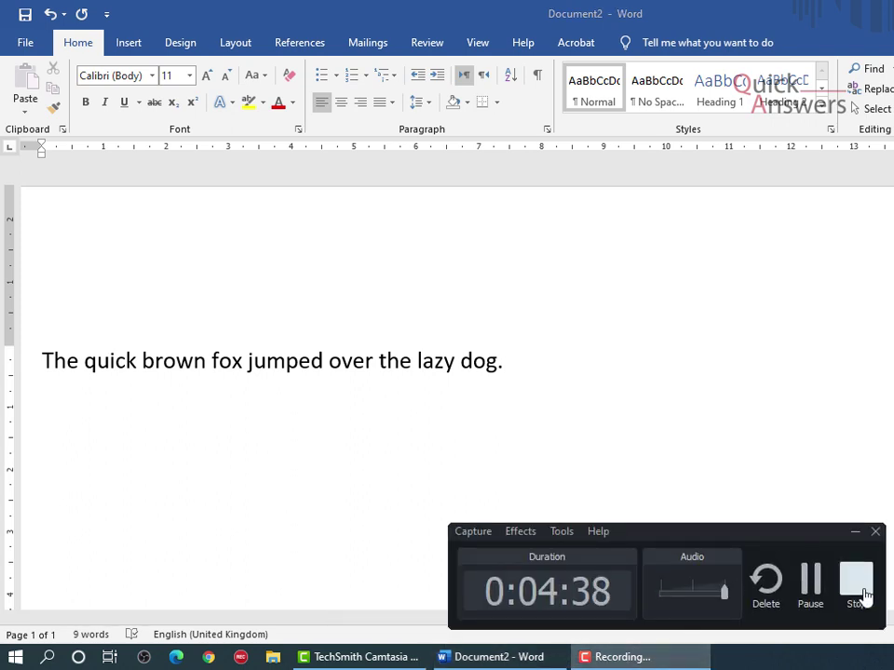